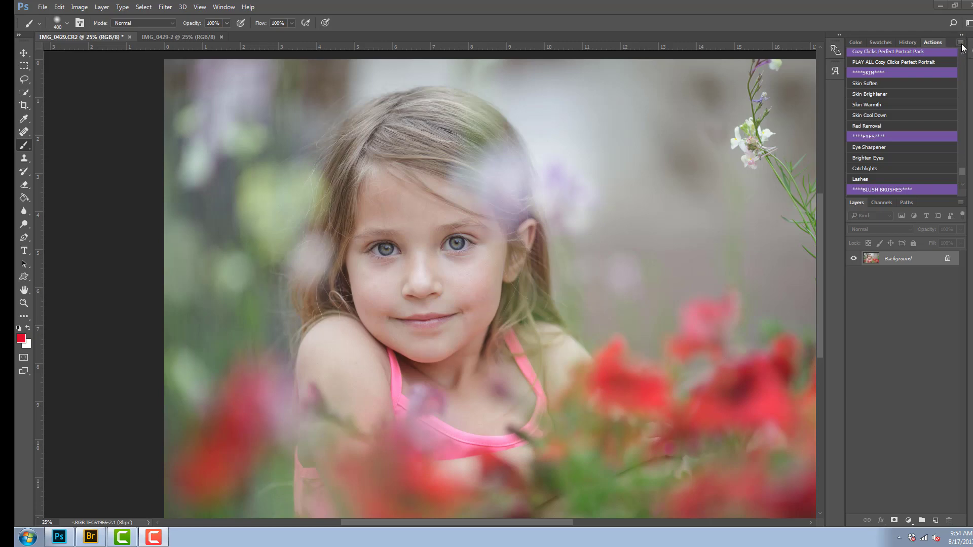
{"action": "left_click", "coordinate": [960, 43]}
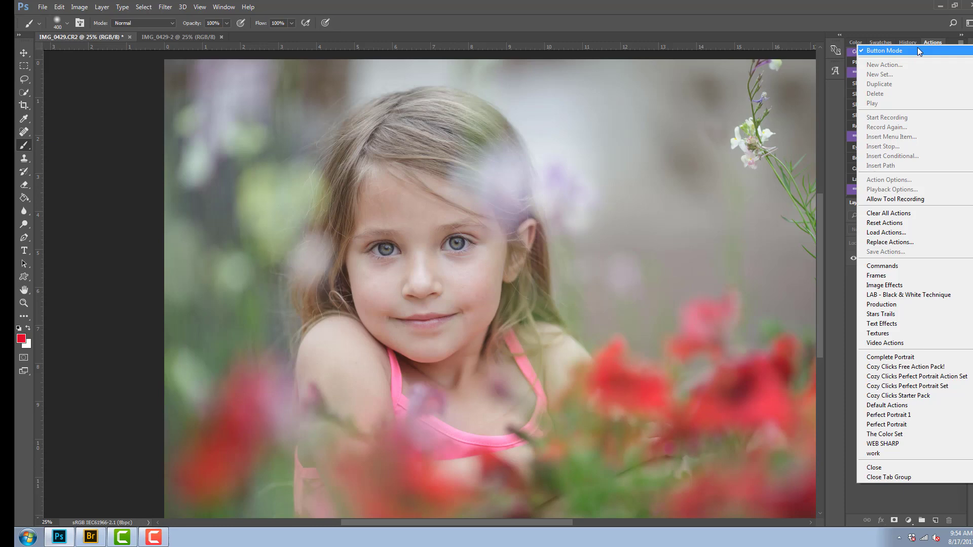
{"action": "left_click", "coordinate": [831, 110]}
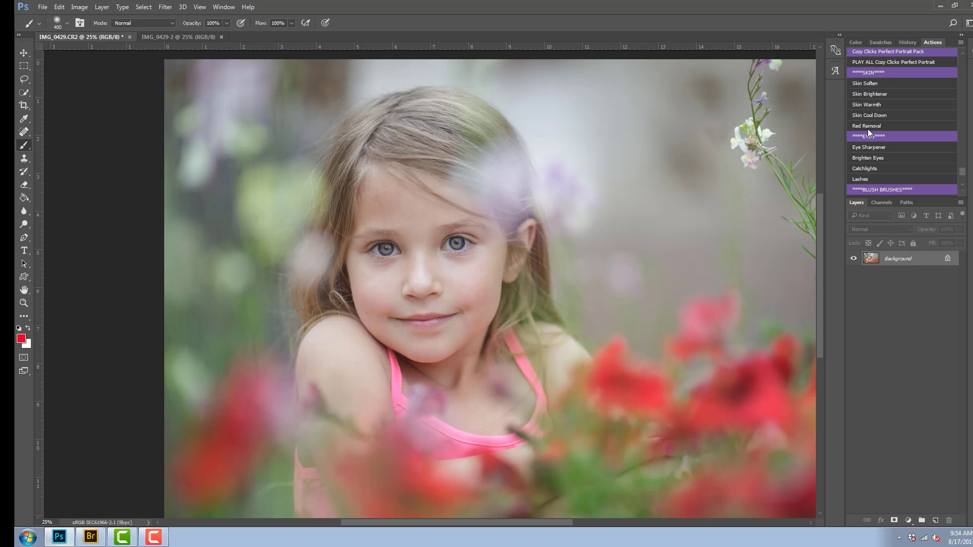
Play all Cozy Clicks Perfect Portrait actions to build the Skin Soft through Shiny Hair layers
{"action": "left_click", "coordinate": [866, 62]}
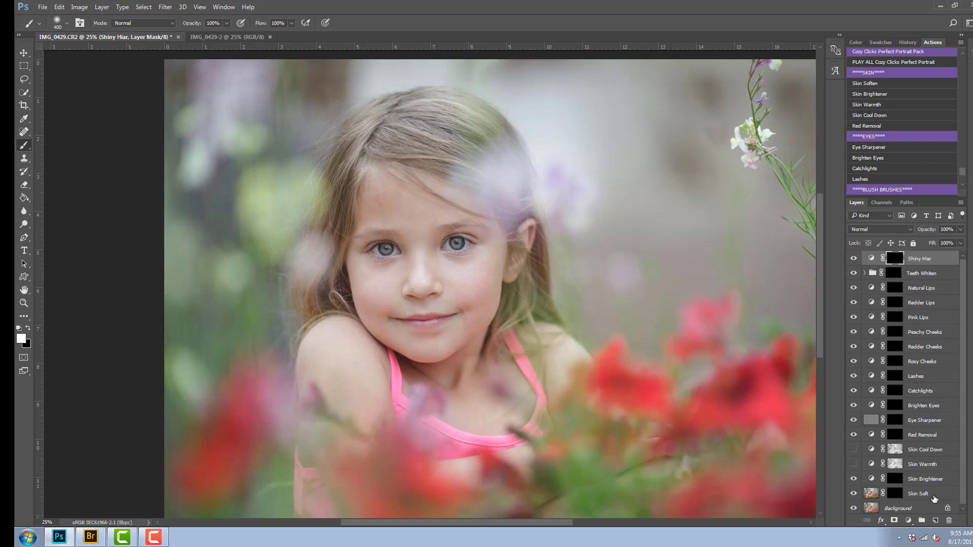
Paint the Skin Soft mask over the forehead and both cheeks with a 250–200 px brush
{"action": "left_click", "coordinate": [896, 494]}
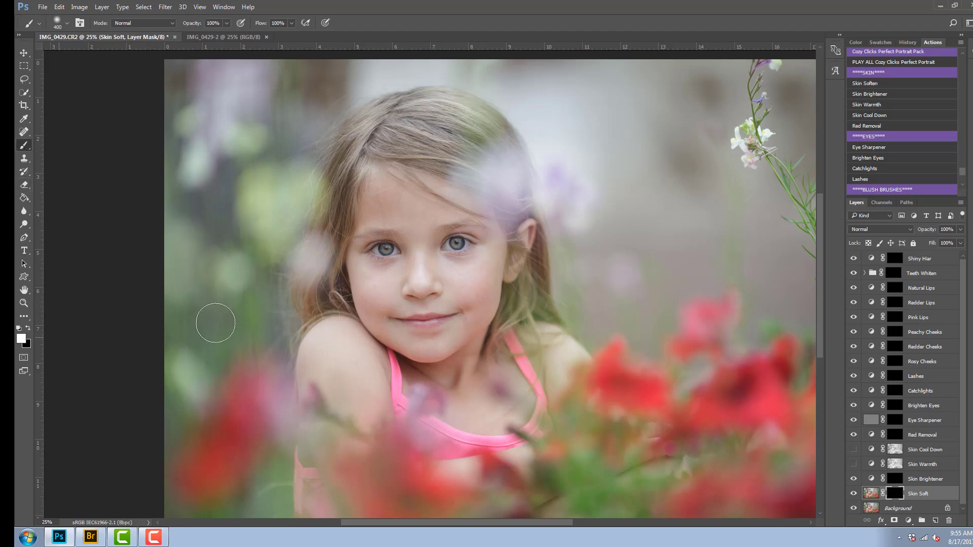
{"action": "key", "text": "bracketleft"}
{"action": "key", "text": "bracketleft"}
{"action": "mouse_move", "coordinate": [424, 216]}
{"action": "left_mouse_down"}
{"action": "mouse_move", "coordinate": [419, 252]}
{"action": "mouse_move", "coordinate": [456, 269]}
{"action": "mouse_move", "coordinate": [479, 264]}
{"action": "mouse_move", "coordinate": [480, 284]}
{"action": "mouse_move", "coordinate": [454, 263]}
{"action": "mouse_move", "coordinate": [472, 312]}
{"action": "left_mouse_up"}
{"action": "key", "text": "bracketleft"}
{"action": "key", "text": "bracketleft"}
{"action": "mouse_move", "coordinate": [365, 284]}
{"action": "left_mouse_down"}
{"action": "mouse_move", "coordinate": [369, 269]}
{"action": "mouse_move", "coordinate": [388, 284]}
{"action": "mouse_move", "coordinate": [378, 307]}
{"action": "mouse_move", "coordinate": [393, 272]}
{"action": "mouse_move", "coordinate": [365, 257]}
{"action": "mouse_move", "coordinate": [386, 269]}
{"action": "mouse_move", "coordinate": [386, 299]}
{"action": "left_mouse_up"}
Soften the nose, under-eyes, left shoulder and neck, then lower Skin Soft opacity to 53%
{"action": "key", "text": "bracketleft"}
{"action": "key", "text": "bracketleft"}
{"action": "key", "text": "bracketleft"}
{"action": "key", "text": "bracketleft"}
{"action": "key", "text": "bracketright"}
{"action": "key", "text": "bracketright"}
{"action": "mouse_move", "coordinate": [422, 273]}
{"action": "left_mouse_down"}
{"action": "mouse_move", "coordinate": [412, 237]}
{"action": "mouse_move", "coordinate": [398, 267]}
{"action": "mouse_move", "coordinate": [387, 269]}
{"action": "mouse_move", "coordinate": [434, 263]}
{"action": "mouse_move", "coordinate": [463, 302]}
{"action": "mouse_move", "coordinate": [459, 331]}
{"action": "left_mouse_up"}
{"action": "key", "text": "bracketright"}
{"action": "key", "text": "bracketright"}
{"action": "key", "text": "bracketright"}
{"action": "key", "text": "bracketright"}
{"action": "key", "text": "bracketright"}
{"action": "mouse_move", "coordinate": [322, 348]}
{"action": "left_mouse_down"}
{"action": "mouse_move", "coordinate": [365, 404]}
{"action": "mouse_move", "coordinate": [354, 354]}
{"action": "mouse_move", "coordinate": [335, 343]}
{"action": "mouse_move", "coordinate": [323, 357]}
{"action": "mouse_move", "coordinate": [340, 366]}
{"action": "left_mouse_up"}
{"action": "key", "text": "bracketleft"}
{"action": "key", "text": "bracketleft"}
{"action": "key", "text": "bracketleft"}
{"action": "mouse_move", "coordinate": [480, 380]}
{"action": "left_mouse_down"}
{"action": "mouse_move", "coordinate": [456, 386]}
{"action": "mouse_move", "coordinate": [421, 351]}
{"action": "left_mouse_up"}
{"action": "key", "text": "bracketleft"}
{"action": "left_click", "coordinate": [960, 230]}
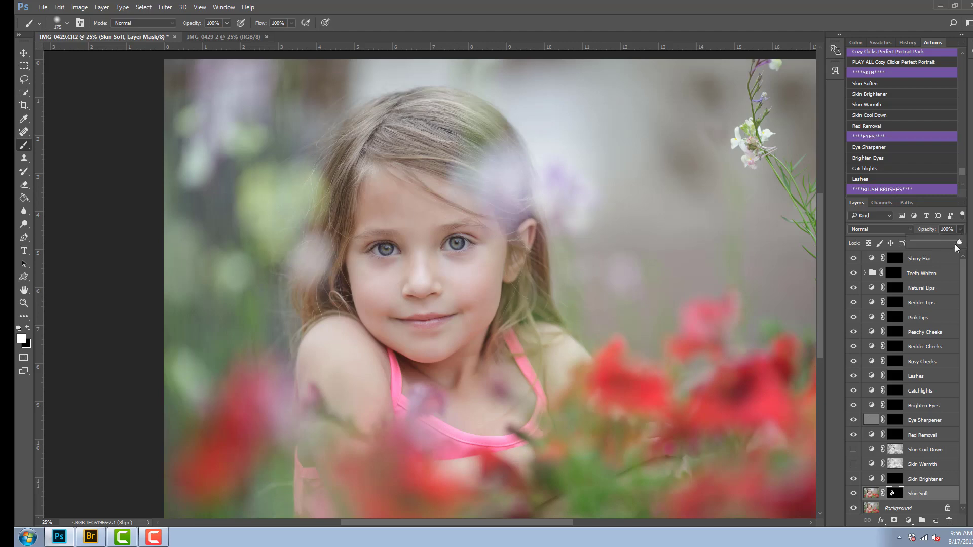
{"action": "left_click_drag", "start_coordinate": [958, 242], "coordinate": [946, 243]}
Paint Skin Brightener over the nose, cheeks and chin with a 200 px brush at 55% opacity
{"action": "left_click", "coordinate": [895, 480]}
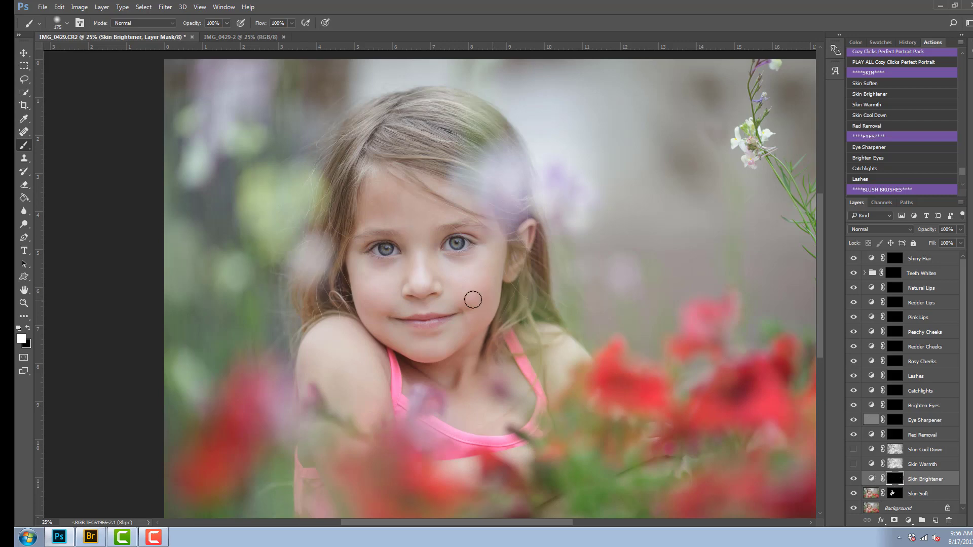
{"action": "key", "text": "bracketright"}
{"action": "key", "text": "bracketright"}
{"action": "key", "text": "bracketright"}
{"action": "key", "text": "bracketright"}
{"action": "key", "text": "bracketright"}
{"action": "key", "text": "bracketright"}
{"action": "key", "text": "bracketright"}
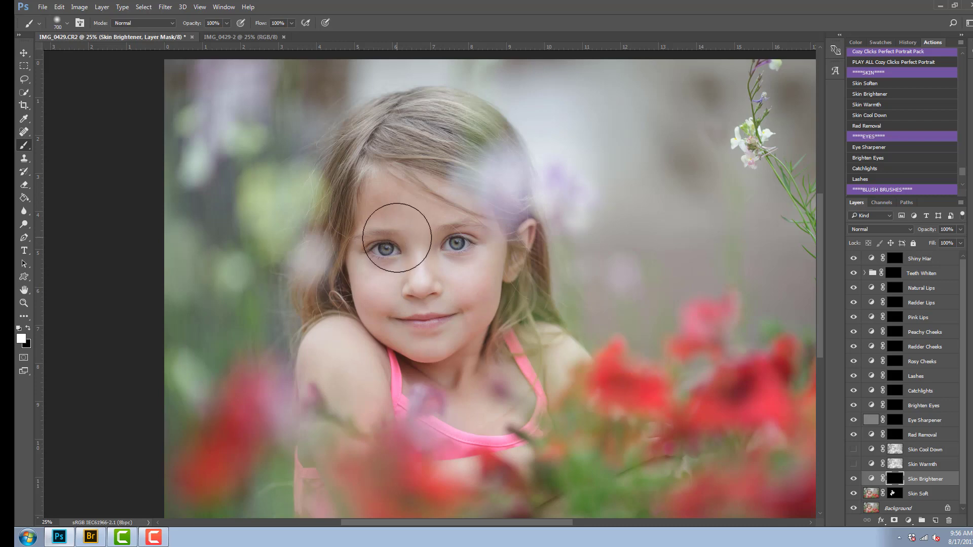
{"action": "mouse_move", "coordinate": [417, 324]}
{"action": "left_mouse_down"}
{"action": "mouse_move", "coordinate": [463, 258]}
{"action": "mouse_move", "coordinate": [412, 213]}
{"action": "mouse_move", "coordinate": [420, 286]}
{"action": "mouse_move", "coordinate": [365, 341]}
{"action": "mouse_move", "coordinate": [326, 349]}
{"action": "mouse_move", "coordinate": [358, 385]}
{"action": "mouse_move", "coordinate": [408, 369]}
{"action": "mouse_move", "coordinate": [509, 386]}
{"action": "mouse_move", "coordinate": [512, 358]}
{"action": "mouse_move", "coordinate": [542, 363]}
{"action": "mouse_move", "coordinate": [446, 387]}
{"action": "mouse_move", "coordinate": [463, 313]}
{"action": "mouse_move", "coordinate": [388, 205]}
{"action": "mouse_move", "coordinate": [399, 270]}
{"action": "mouse_move", "coordinate": [364, 326]}
{"action": "mouse_move", "coordinate": [355, 376]}
{"action": "mouse_move", "coordinate": [485, 400]}
{"action": "mouse_move", "coordinate": [548, 352]}
{"action": "mouse_move", "coordinate": [468, 309]}
{"action": "mouse_move", "coordinate": [467, 267]}
{"action": "mouse_move", "coordinate": [431, 234]}
{"action": "mouse_move", "coordinate": [414, 233]}
{"action": "mouse_move", "coordinate": [373, 326]}
{"action": "left_mouse_up"}
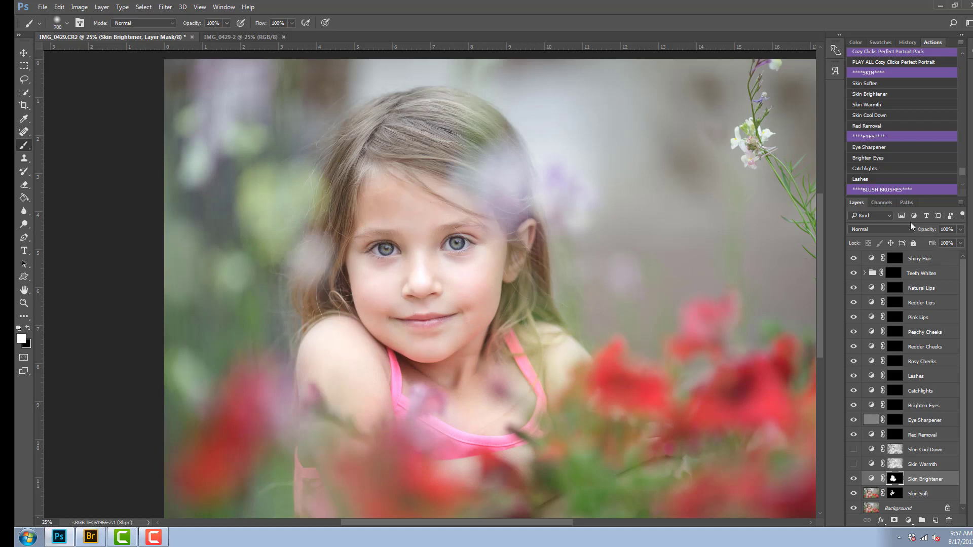
{"action": "left_click", "coordinate": [960, 229]}
{"action": "left_click_drag", "start_coordinate": [961, 242], "coordinate": [942, 242]}
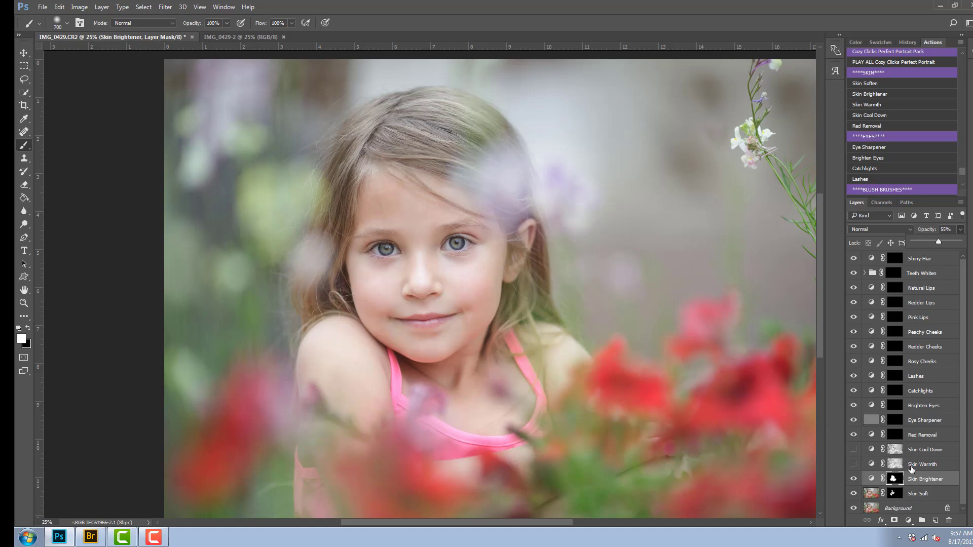
Show Skin Warmth at 50% opacity, toggling its visibility to compare before and after
{"action": "left_click", "coordinate": [854, 465]}
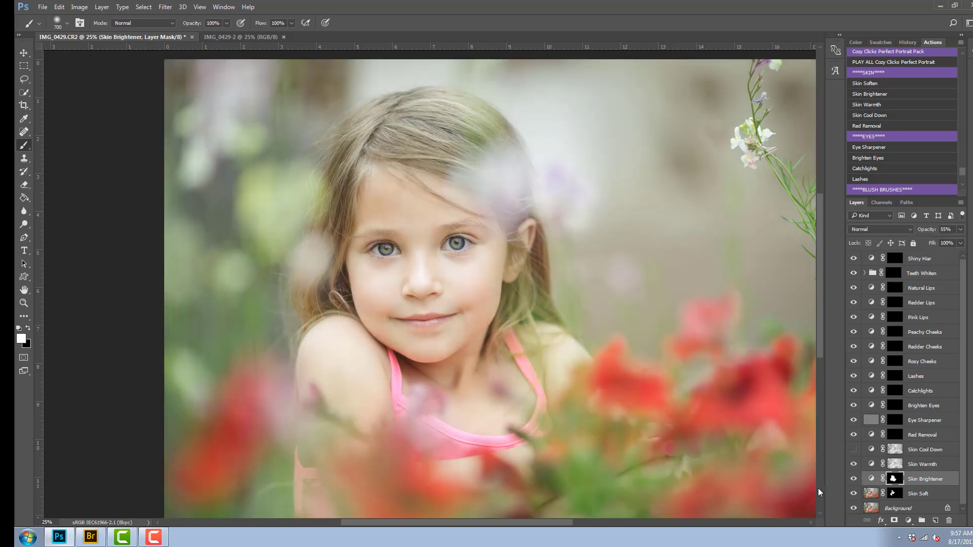
{"action": "left_click", "coordinate": [900, 466]}
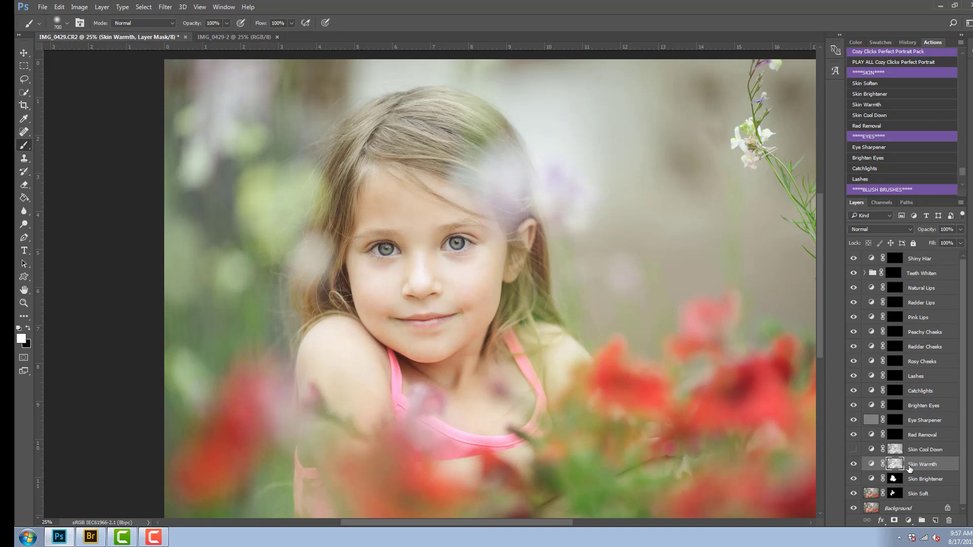
{"action": "left_click", "coordinate": [961, 231]}
{"action": "left_click_drag", "start_coordinate": [956, 243], "coordinate": [940, 244]}
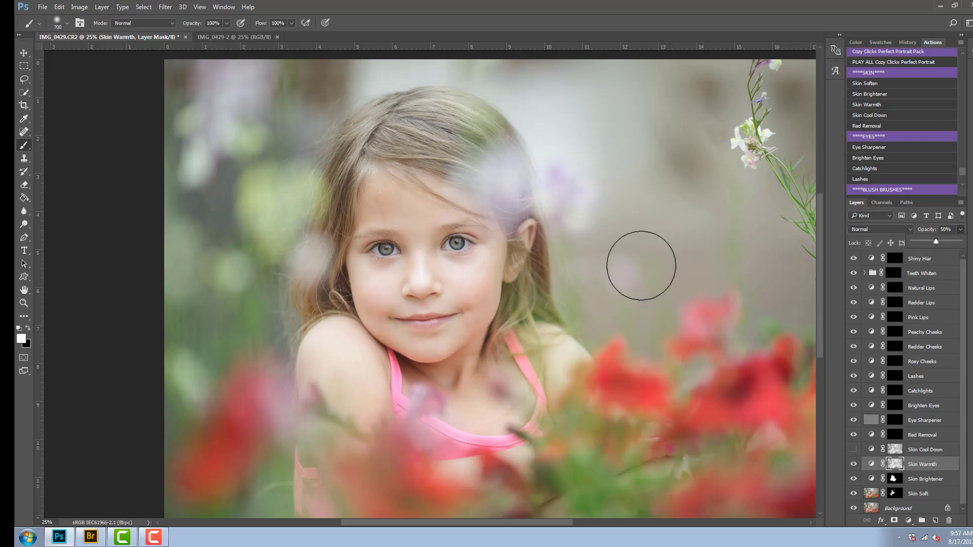
{"action": "left_click", "coordinate": [854, 465]}
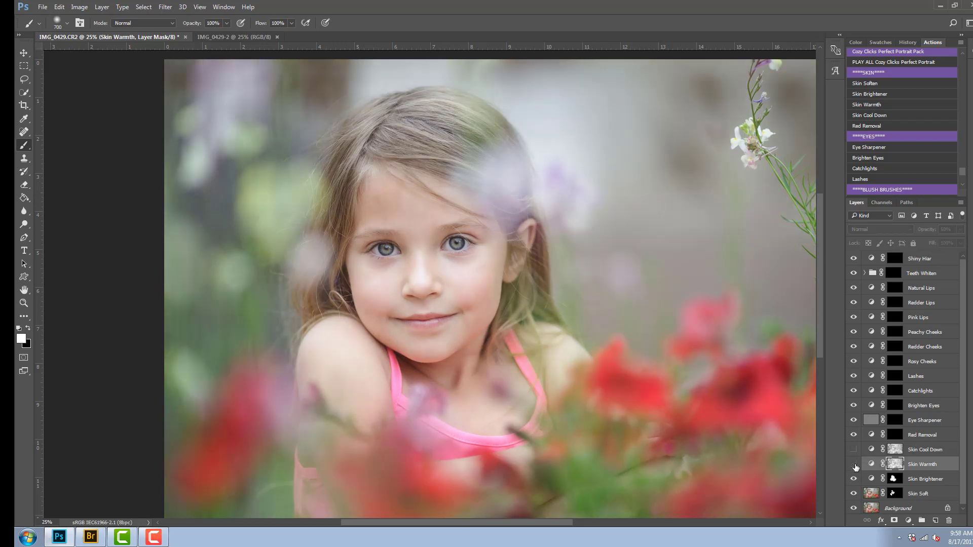
{"action": "left_click", "coordinate": [853, 464]}
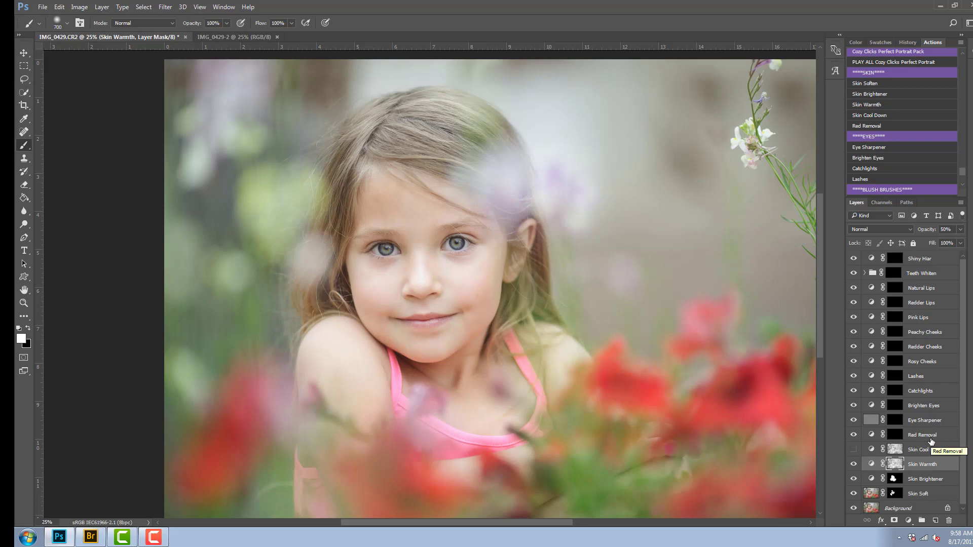
Select the Red Removal layer's mask thumbnail in the Layers panel
{"action": "left_click", "coordinate": [895, 436]}
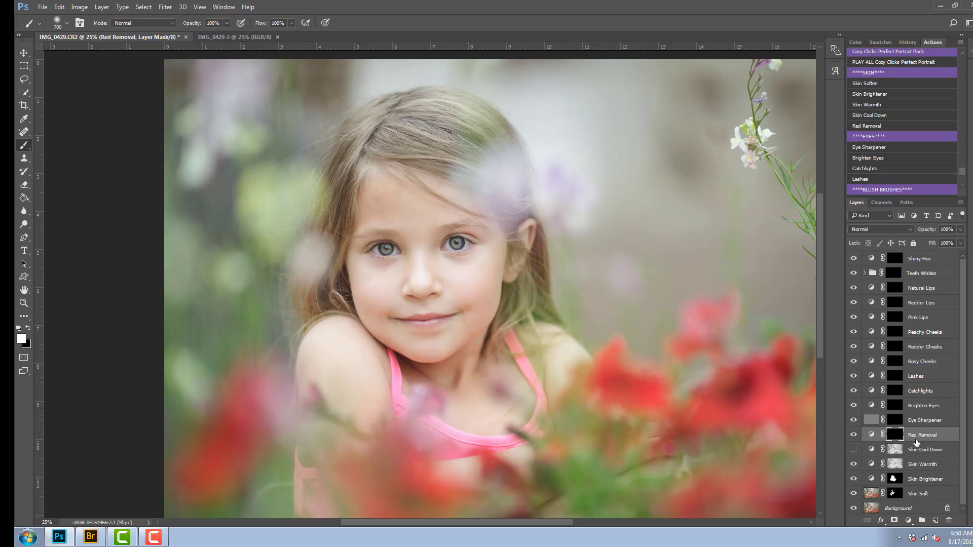
Zoom to 50% and paint the Eye Sharpener mask over both irises with a 90 px brush
{"action": "left_click", "coordinate": [894, 421]}
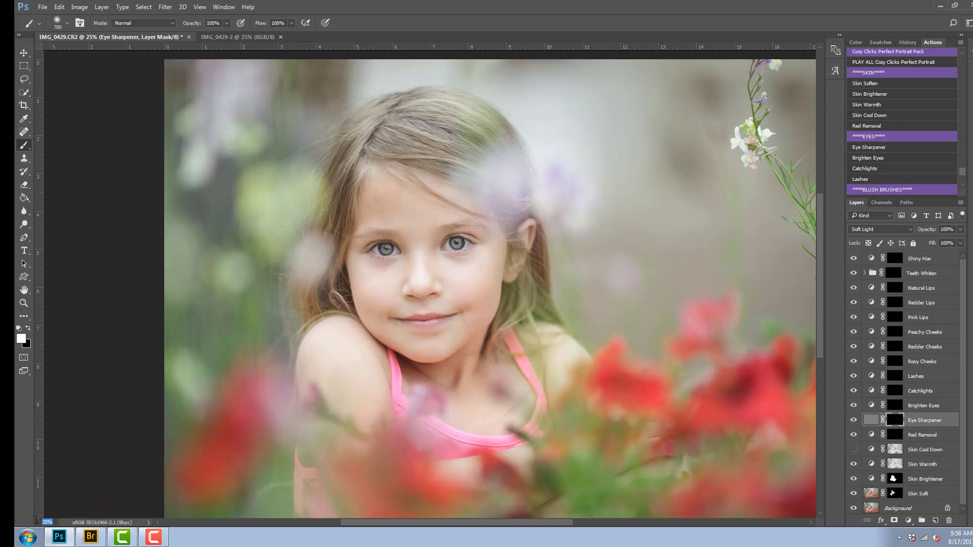
{"action": "type", "text": "50"}
{"action": "key", "text": "Return"}
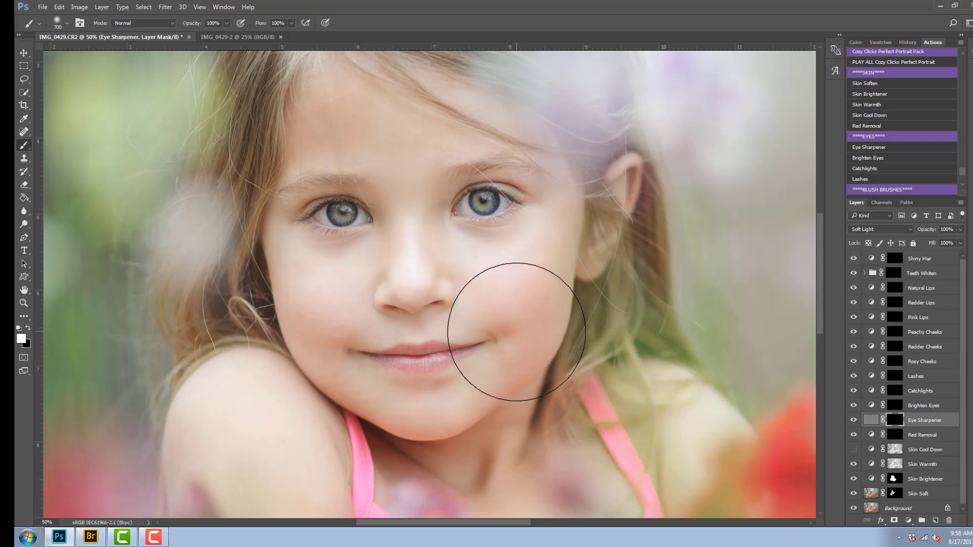
{"action": "key", "text": "bracketleft"}
{"action": "key", "text": "bracketleft"}
{"action": "key", "text": "bracketleft"}
{"action": "key", "text": "bracketleft"}
{"action": "key", "text": "bracketleft"}
{"action": "key", "text": "bracketleft"}
{"action": "key", "text": "bracketleft"}
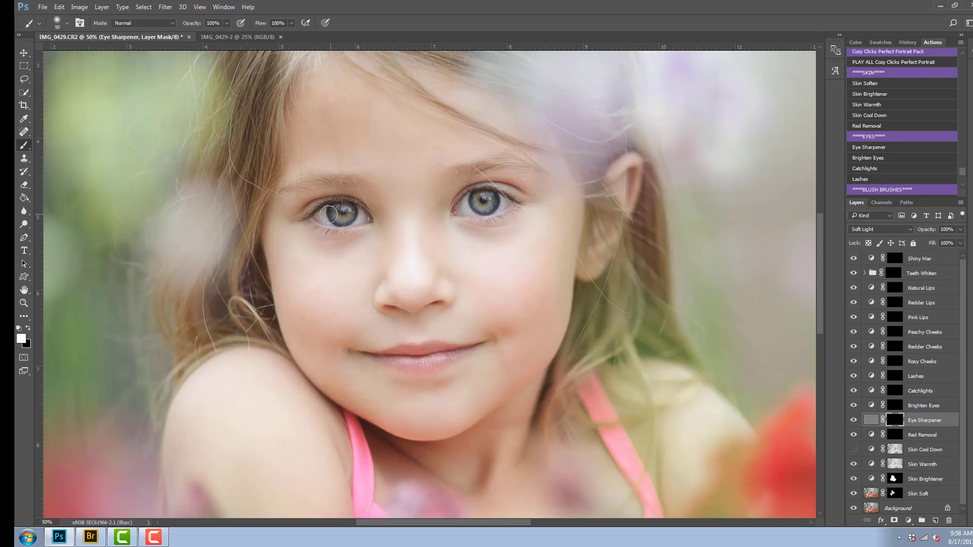
{"action": "mouse_move", "coordinate": [321, 216]}
{"action": "left_mouse_down"}
{"action": "mouse_move", "coordinate": [359, 214]}
{"action": "mouse_move", "coordinate": [320, 215]}
{"action": "left_mouse_up"}
{"action": "mouse_move", "coordinate": [462, 205]}
{"action": "left_mouse_down"}
{"action": "mouse_move", "coordinate": [503, 199]}
{"action": "mouse_move", "coordinate": [463, 205]}
{"action": "mouse_move", "coordinate": [501, 199]}
{"action": "mouse_move", "coordinate": [479, 207]}
{"action": "left_mouse_up"}
Paint Brighten Eyes over both irises and lower the layer's opacity to 39%
{"action": "left_click", "coordinate": [894, 409]}
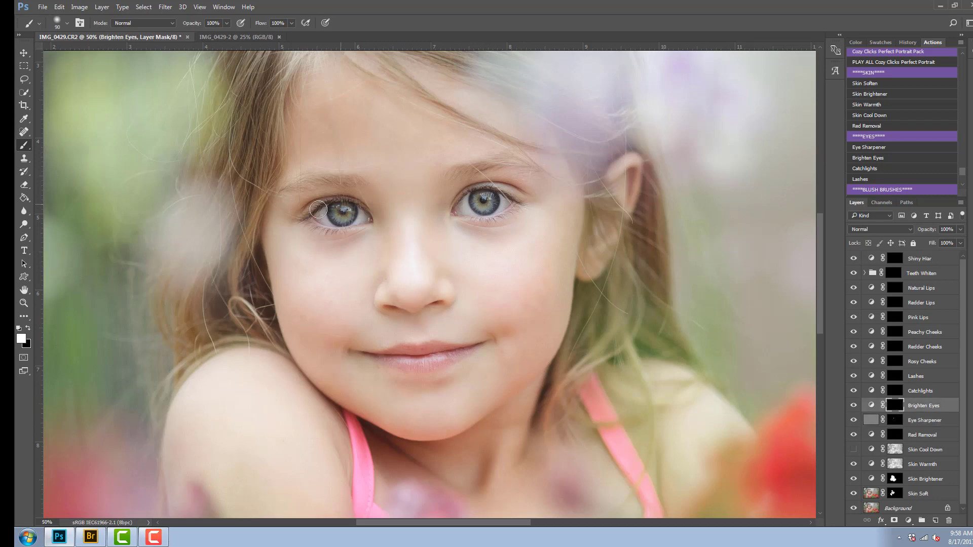
{"action": "left_click_drag", "start_coordinate": [324, 219], "coordinate": [359, 213]}
{"action": "mouse_move", "coordinate": [471, 200]}
{"action": "left_mouse_down"}
{"action": "mouse_move", "coordinate": [463, 206]}
{"action": "mouse_move", "coordinate": [502, 203]}
{"action": "left_mouse_up"}
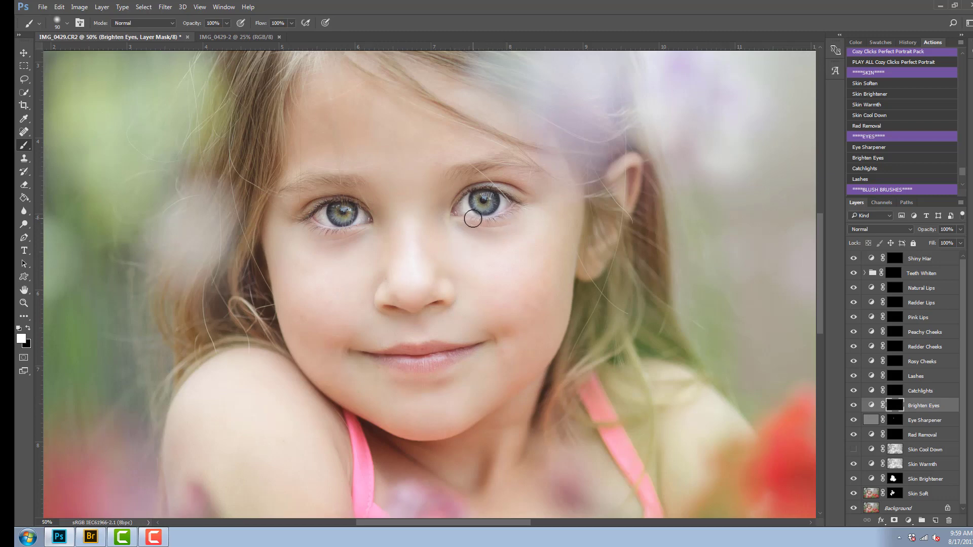
{"action": "left_click", "coordinate": [960, 230]}
{"action": "left_click_drag", "start_coordinate": [961, 244], "coordinate": [939, 243]}
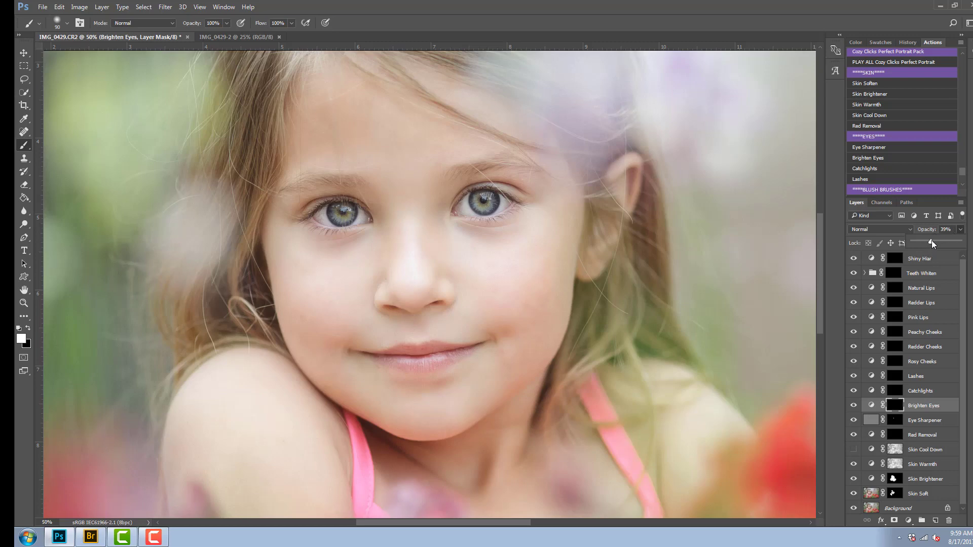
Select the Catchlights mask and reduce the brush size to 80
{"action": "left_click", "coordinate": [895, 391]}
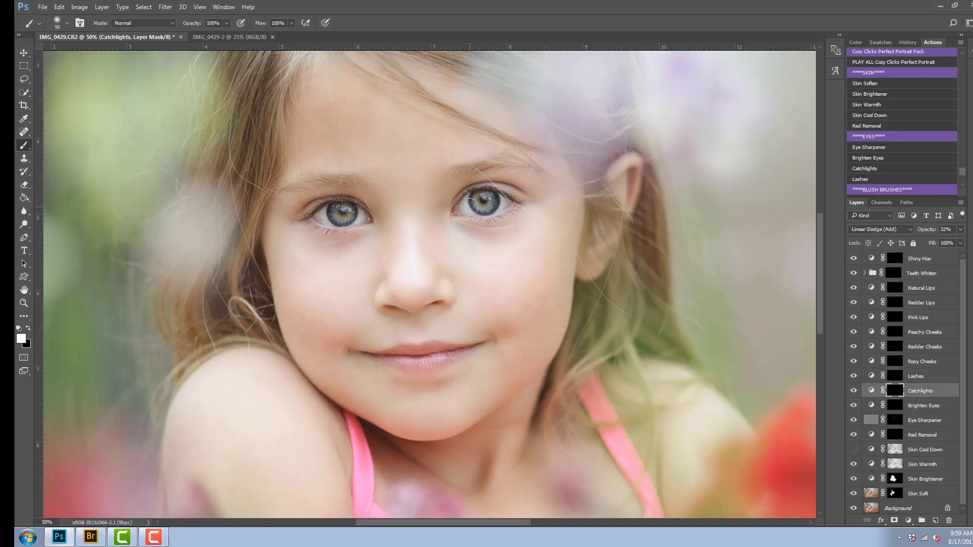
{"action": "key", "text": "bracketleft"}
{"action": "key", "text": "bracketleft"}
{"action": "key", "text": "bracketleft"}
{"action": "key", "text": "bracketleft"}
{"action": "key", "text": "bracketleft"}
Paint the Lashes mask along both eyes' upper and lower lashes, then set opacity to 33%
{"action": "left_click", "coordinate": [896, 376]}
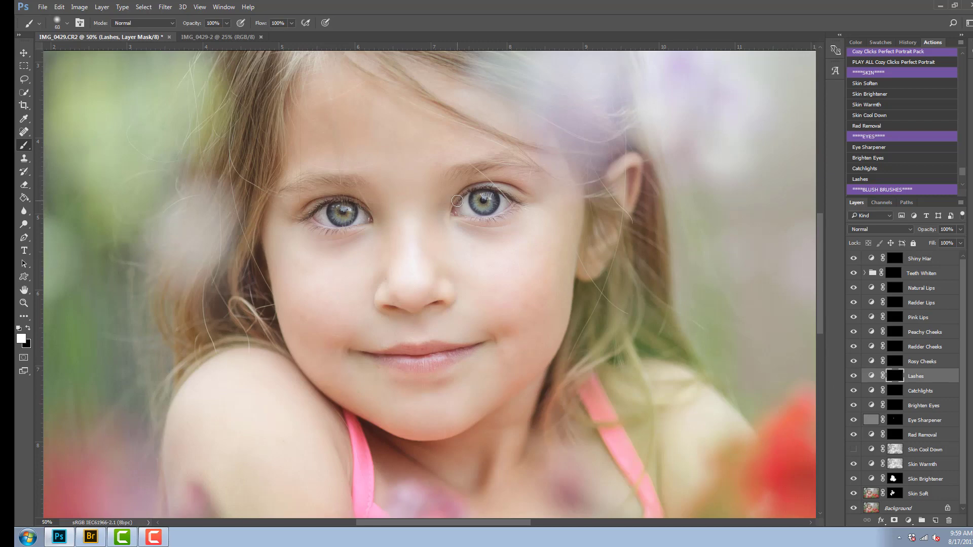
{"action": "mouse_move", "coordinate": [457, 201]}
{"action": "left_mouse_down"}
{"action": "mouse_move", "coordinate": [482, 188]}
{"action": "mouse_move", "coordinate": [521, 202]}
{"action": "left_mouse_up"}
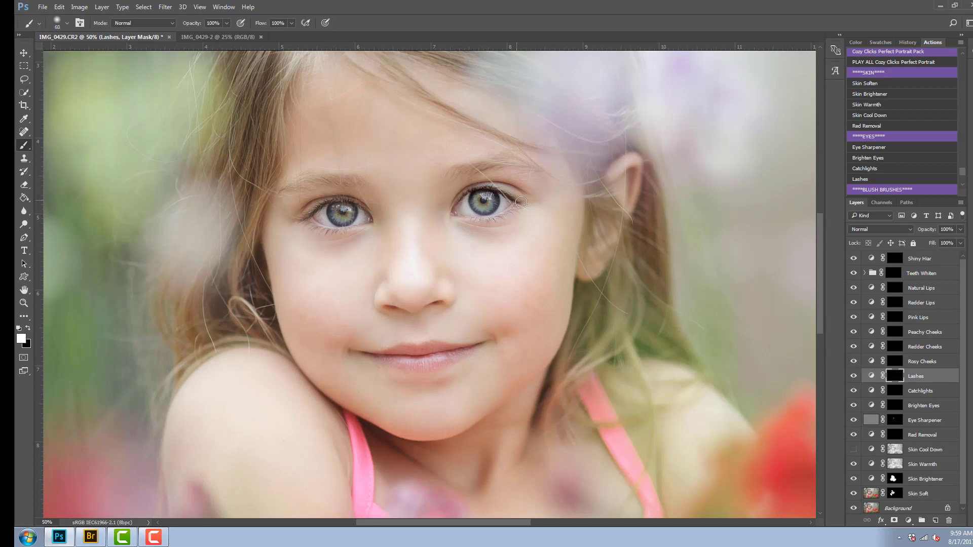
{"action": "mouse_move", "coordinate": [304, 218]}
{"action": "left_mouse_down"}
{"action": "mouse_move", "coordinate": [348, 198]}
{"action": "mouse_move", "coordinate": [373, 213]}
{"action": "left_mouse_up"}
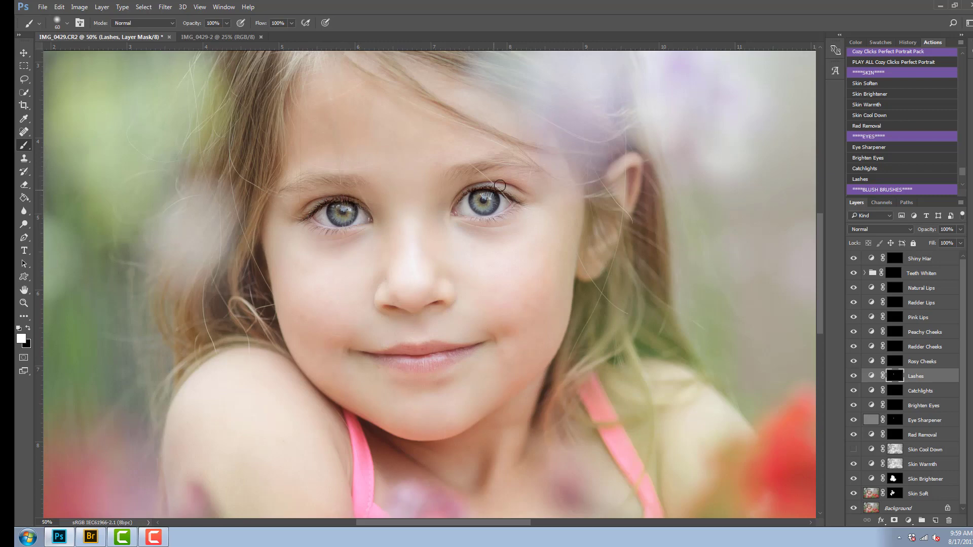
{"action": "mouse_move", "coordinate": [500, 185]}
{"action": "left_mouse_down"}
{"action": "mouse_move", "coordinate": [530, 200]}
{"action": "mouse_move", "coordinate": [476, 219]}
{"action": "mouse_move", "coordinate": [515, 209]}
{"action": "left_mouse_up"}
{"action": "left_click_drag", "start_coordinate": [346, 224], "coordinate": [312, 225]}
{"action": "left_click", "coordinate": [960, 230]}
{"action": "left_click_drag", "start_coordinate": [959, 244], "coordinate": [929, 244]}
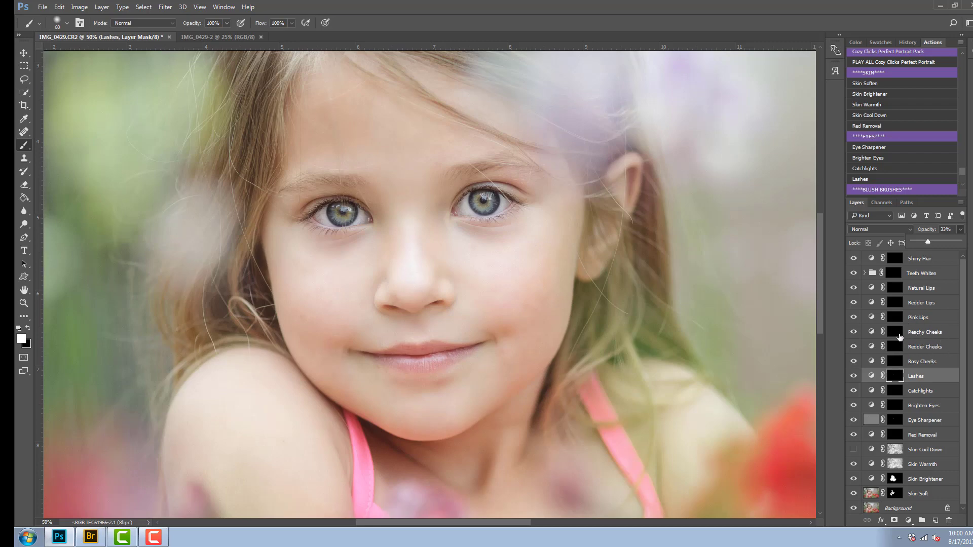
Paint the Peachy Cheeks mask onto both cheeks with an enlarged brush, at 40% opacity
{"action": "left_click", "coordinate": [895, 333]}
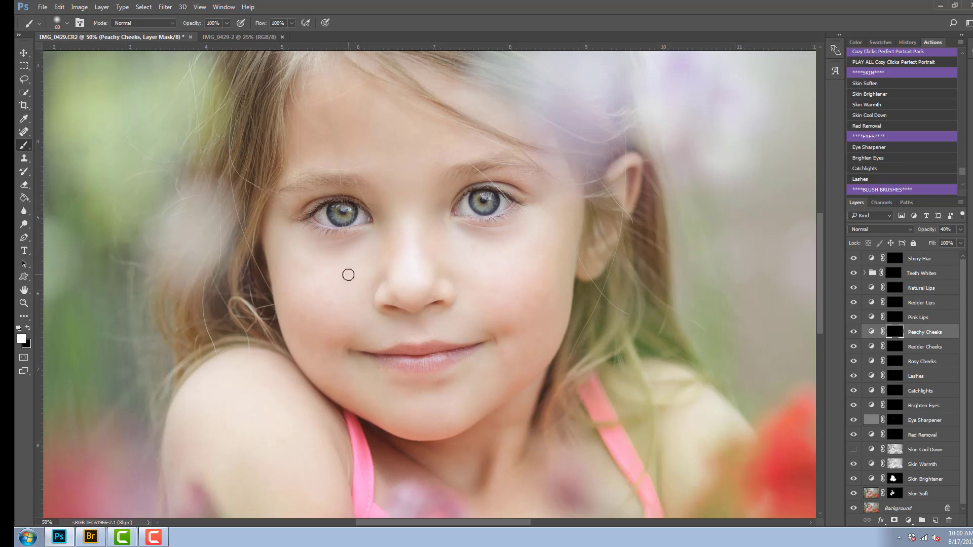
{"action": "key", "text": "bracketright"}
{"action": "key", "text": "bracketright"}
{"action": "key", "text": "bracketright"}
{"action": "key", "text": "bracketright"}
{"action": "key", "text": "bracketright"}
{"action": "key", "text": "bracketright"}
{"action": "key", "text": "bracketright"}
{"action": "key", "text": "bracketright"}
{"action": "key", "text": "bracketright"}
{"action": "key", "text": "bracketright"}
{"action": "key", "text": "bracketright"}
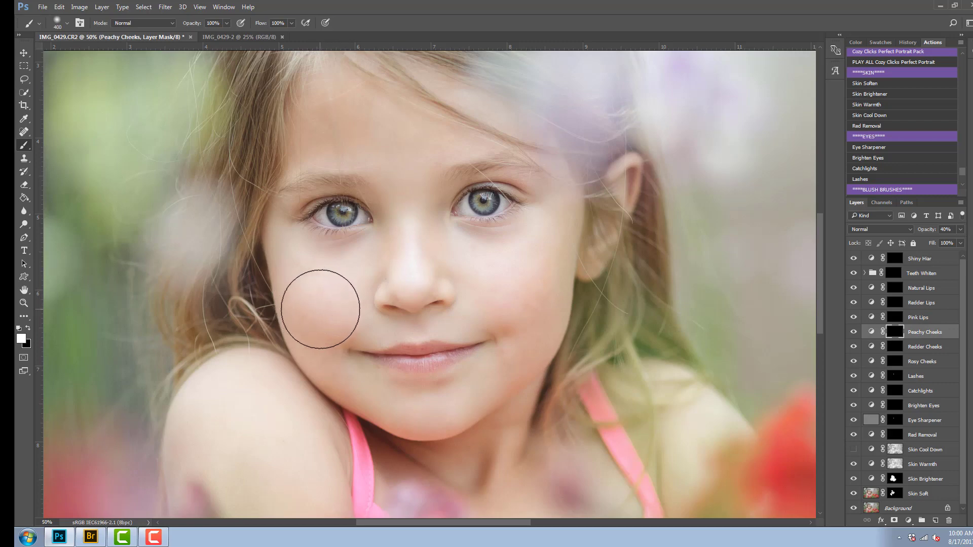
{"action": "left_click_drag", "start_coordinate": [285, 281], "coordinate": [282, 282]}
{"action": "mouse_move", "coordinate": [509, 304]}
{"action": "left_mouse_down"}
{"action": "mouse_move", "coordinate": [539, 298]}
{"action": "mouse_move", "coordinate": [550, 270]}
{"action": "mouse_move", "coordinate": [532, 299]}
{"action": "left_mouse_up"}
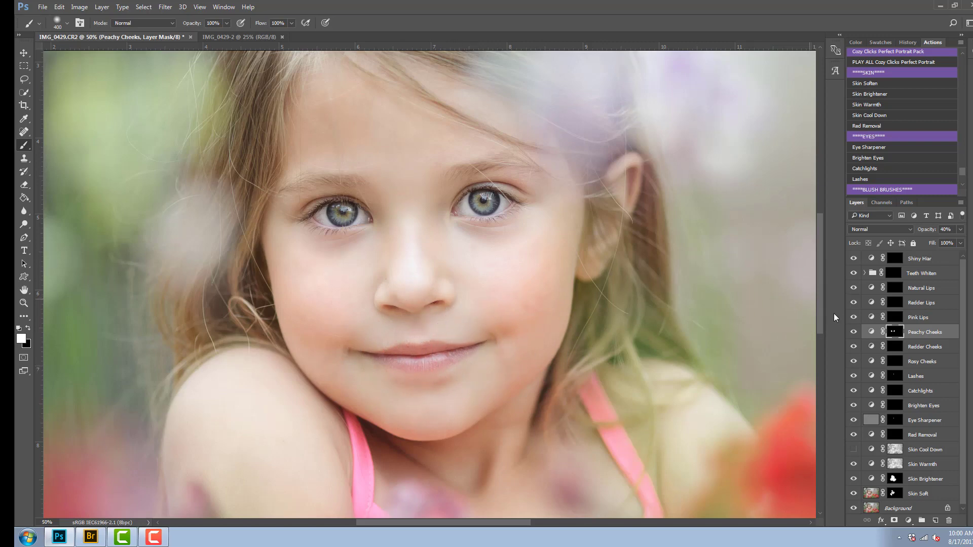
Paint the pink tint onto the lips through the Pink Lips mask and set the layer to 18% opacity
{"action": "left_click", "coordinate": [894, 318]}
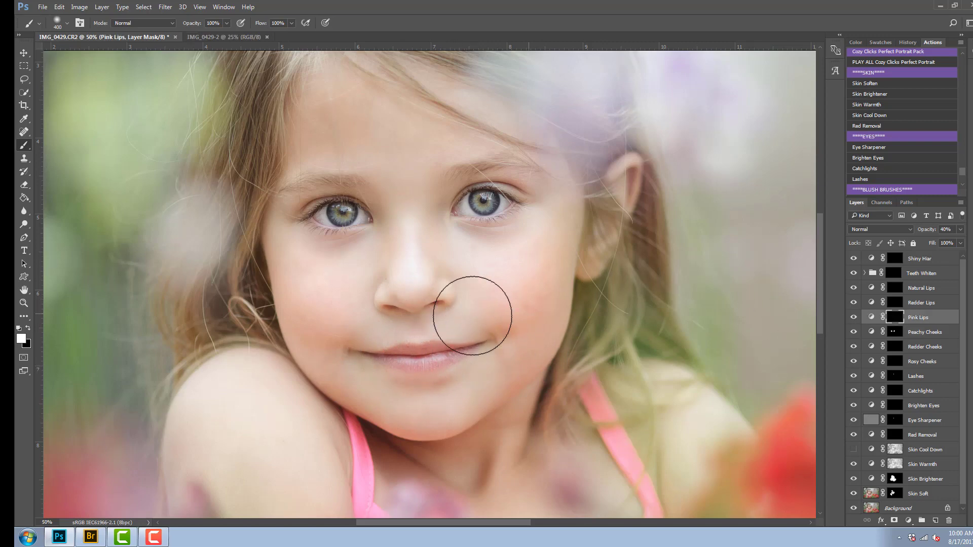
{"action": "key", "text": "bracketleft"}
{"action": "key", "text": "bracketleft"}
{"action": "key", "text": "bracketleft"}
{"action": "key", "text": "bracketleft"}
{"action": "key", "text": "bracketleft"}
{"action": "key", "text": "bracketleft"}
{"action": "key", "text": "bracketleft"}
{"action": "key", "text": "bracketleft"}
{"action": "key", "text": "bracketleft"}
{"action": "key", "text": "bracketleft"}
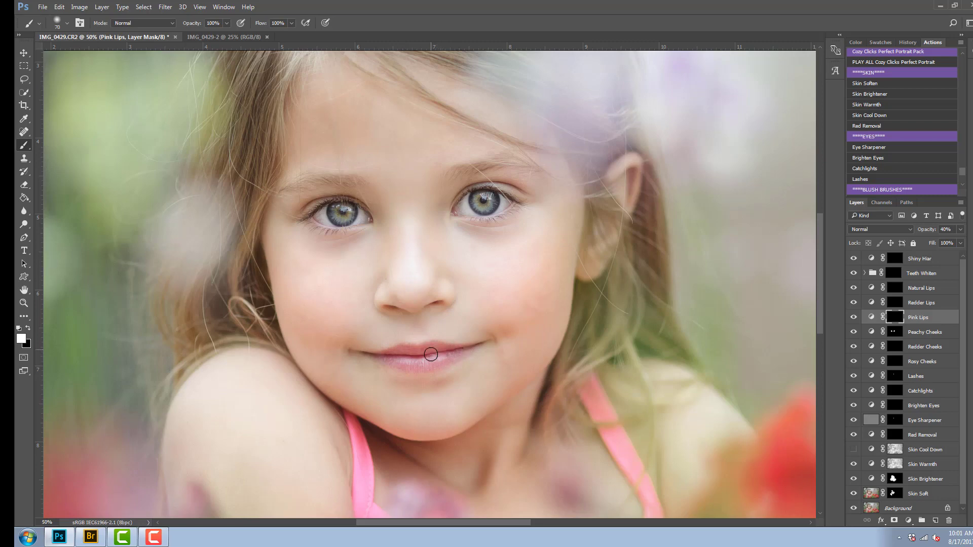
{"action": "left_click", "coordinate": [960, 229]}
{"action": "left_click", "coordinate": [864, 275]}
{"action": "left_click", "coordinate": [865, 274]}
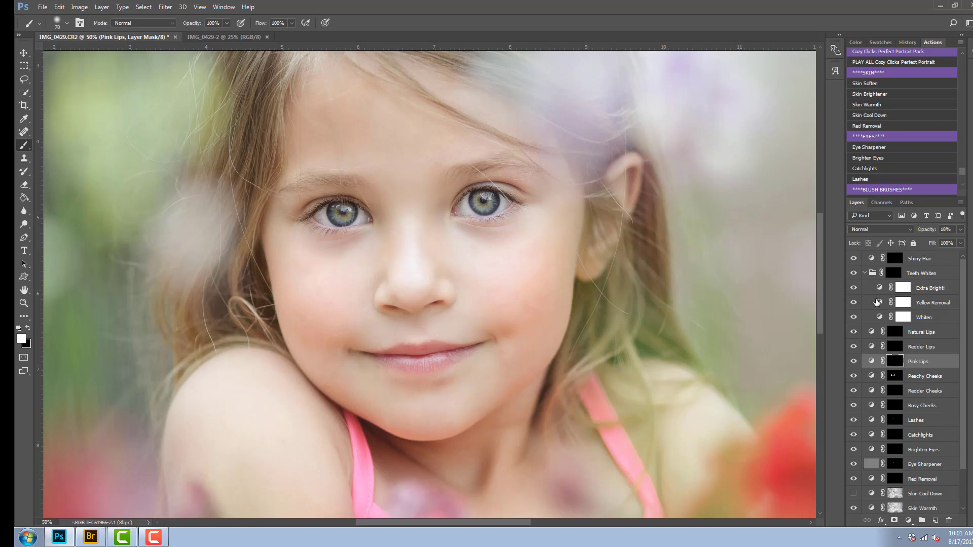
{"action": "left_click", "coordinate": [864, 273]}
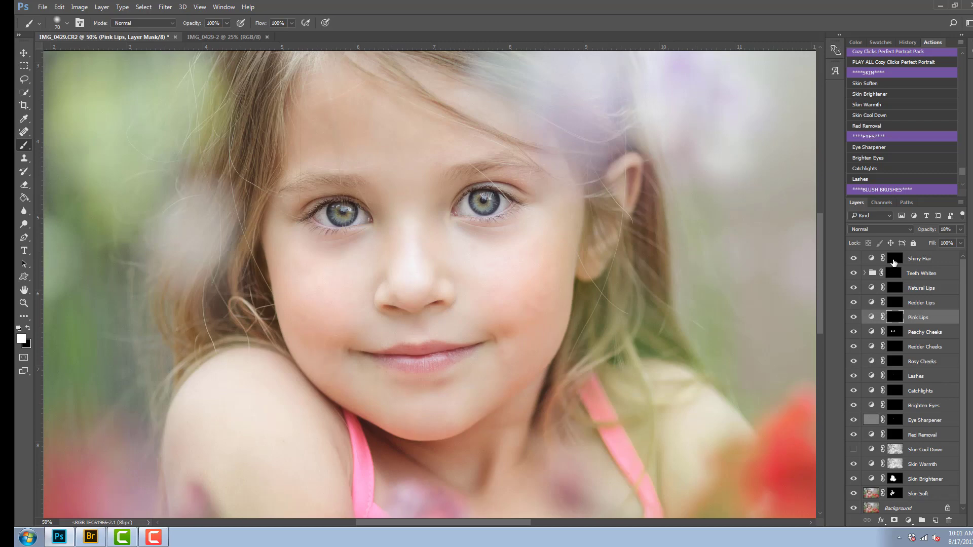
At 25% zoom, paint the Shiny Hiar mask over the girl's hair with an enlarged brush
{"action": "left_click", "coordinate": [894, 259]}
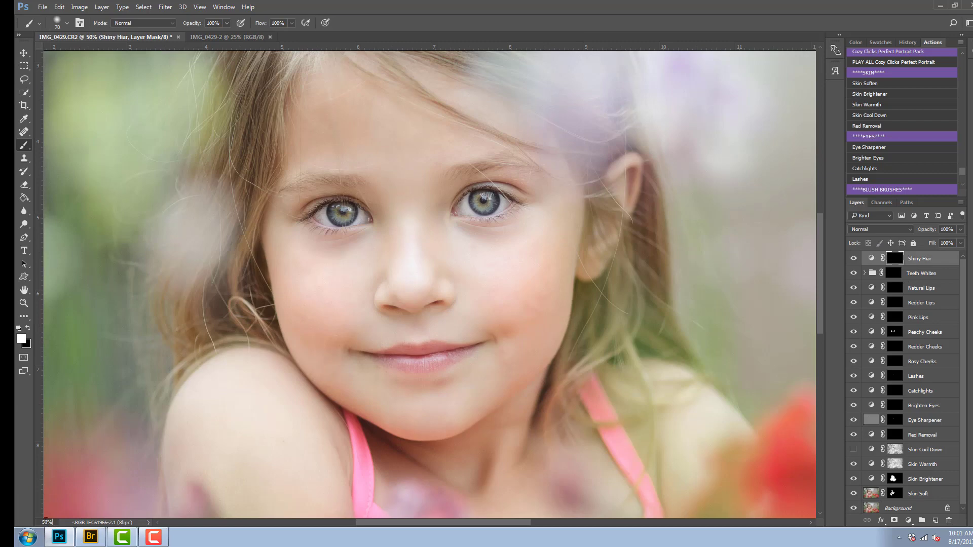
{"action": "left_click", "coordinate": [48, 523]}
{"action": "type", "text": "25"}
{"action": "key", "text": "Return"}
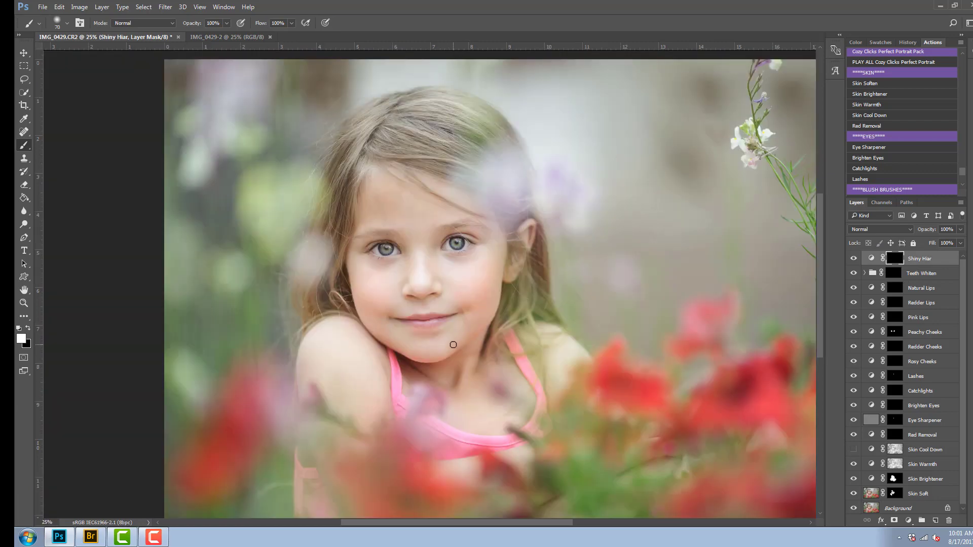
{"action": "key", "text": "bracketright"}
{"action": "key", "text": "bracketright"}
{"action": "key", "text": "bracketright"}
{"action": "key", "text": "bracketright"}
{"action": "key", "text": "bracketright"}
{"action": "mouse_move", "coordinate": [346, 209]}
{"action": "left_mouse_down"}
{"action": "mouse_move", "coordinate": [343, 168]}
{"action": "mouse_move", "coordinate": [324, 211]}
{"action": "mouse_move", "coordinate": [379, 127]}
{"action": "mouse_move", "coordinate": [446, 149]}
{"action": "mouse_move", "coordinate": [403, 108]}
{"action": "mouse_move", "coordinate": [472, 122]}
{"action": "mouse_move", "coordinate": [492, 145]}
{"action": "mouse_move", "coordinate": [455, 172]}
{"action": "mouse_move", "coordinate": [483, 172]}
{"action": "mouse_move", "coordinate": [508, 192]}
{"action": "mouse_move", "coordinate": [500, 146]}
{"action": "mouse_move", "coordinate": [431, 100]}
{"action": "mouse_move", "coordinate": [386, 126]}
{"action": "mouse_move", "coordinate": [357, 160]}
{"action": "mouse_move", "coordinate": [317, 261]}
{"action": "mouse_move", "coordinate": [331, 299]}
{"action": "mouse_move", "coordinate": [291, 297]}
{"action": "mouse_move", "coordinate": [408, 147]}
{"action": "left_mouse_up"}
{"action": "key", "text": "bracketright"}
{"action": "key", "text": "bracketright"}
{"action": "key", "text": "bracketright"}
{"action": "key", "text": "bracketright"}
{"action": "key", "text": "bracketright"}
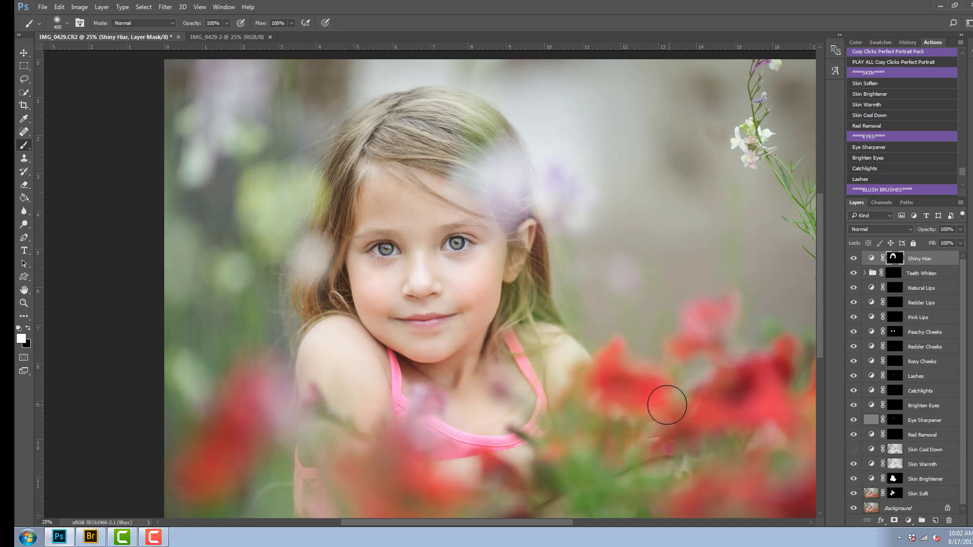
{"action": "left_click", "coordinate": [211, 37]}
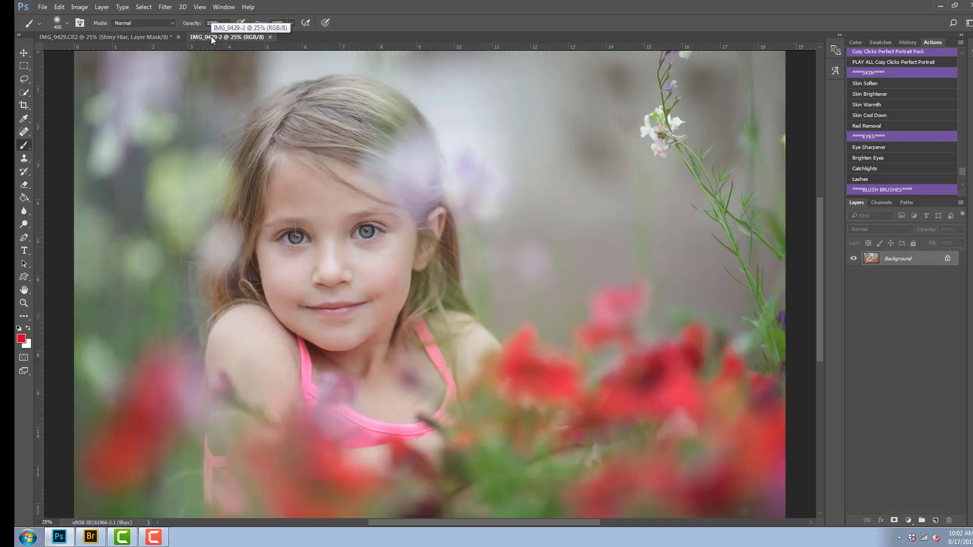
{"action": "left_click", "coordinate": [148, 36]}
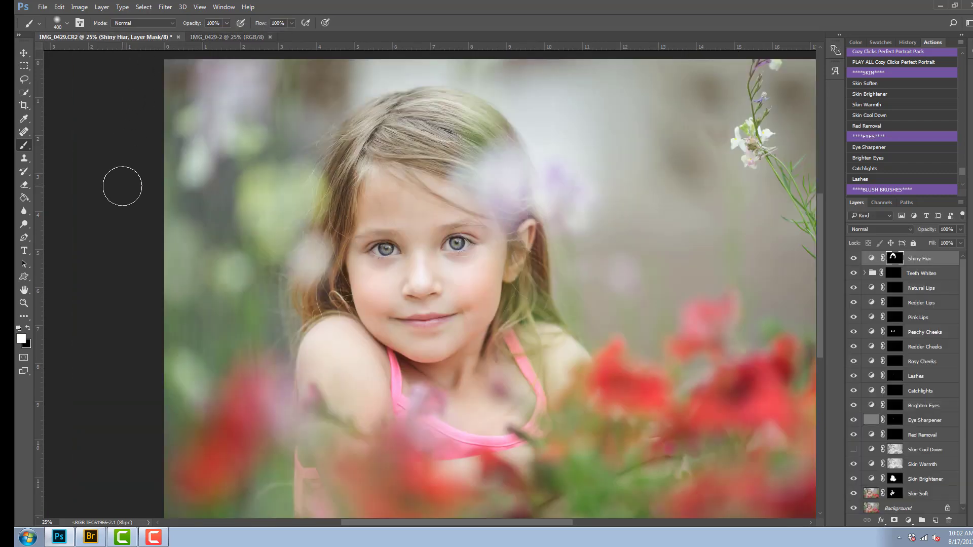